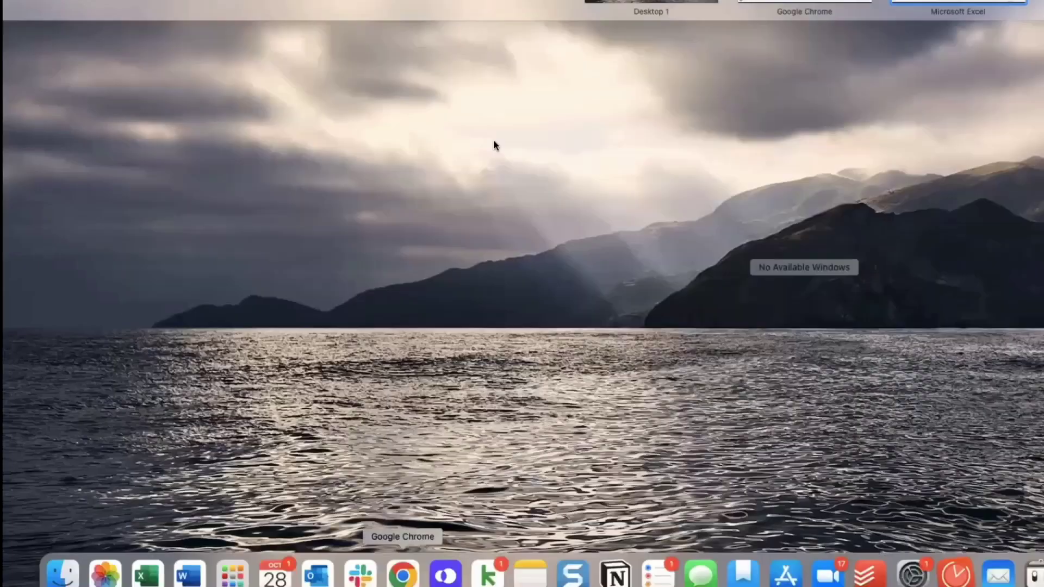
- Switch to Launch Control in Google Chrome and view its Direct Import and Campaigns pages
key("ctrl+Right")
left_click(54, 142)
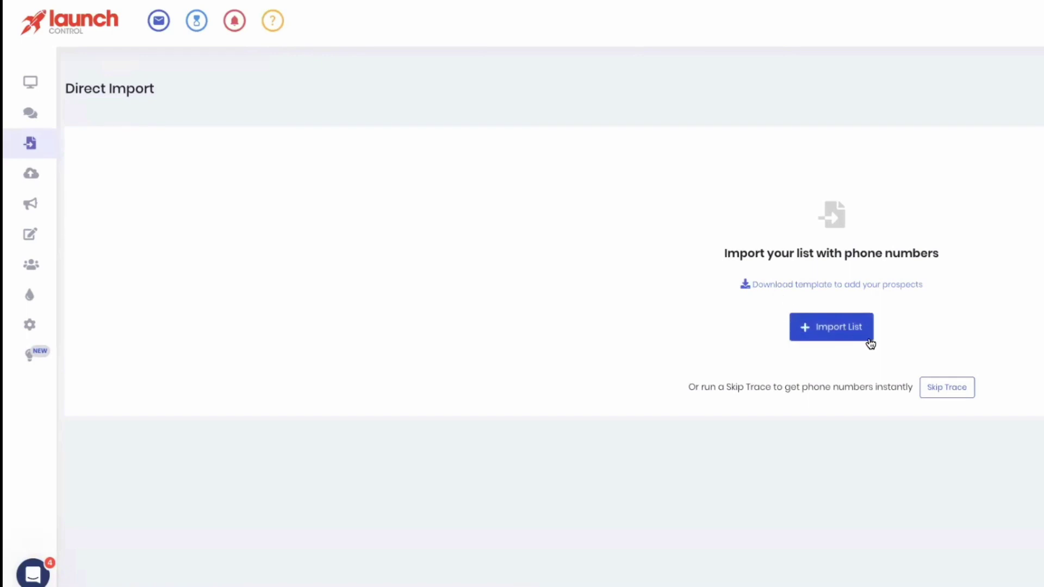
left_click(31, 203)
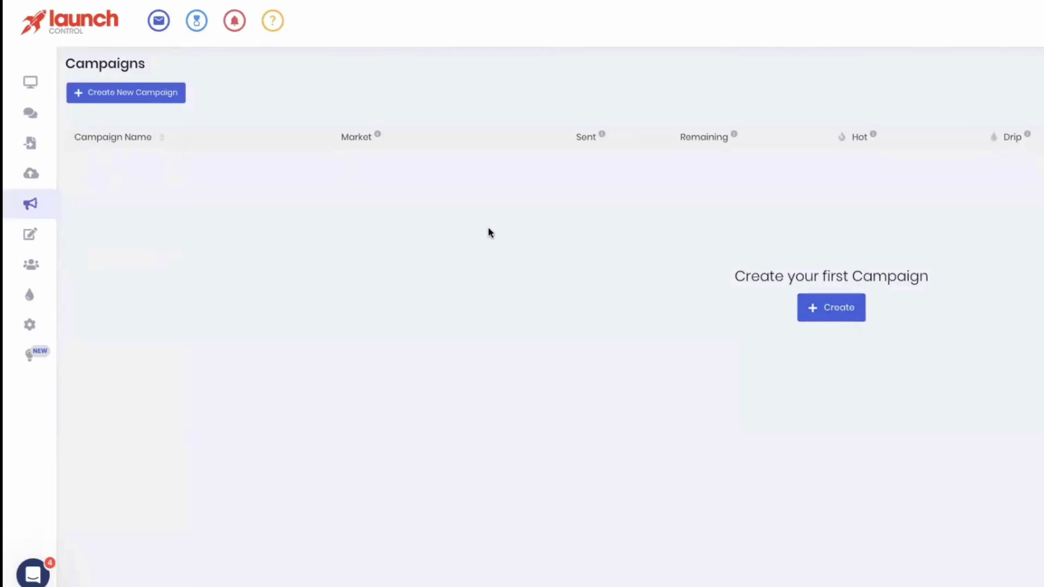
left_click(131, 96)
left_click(819, 233)
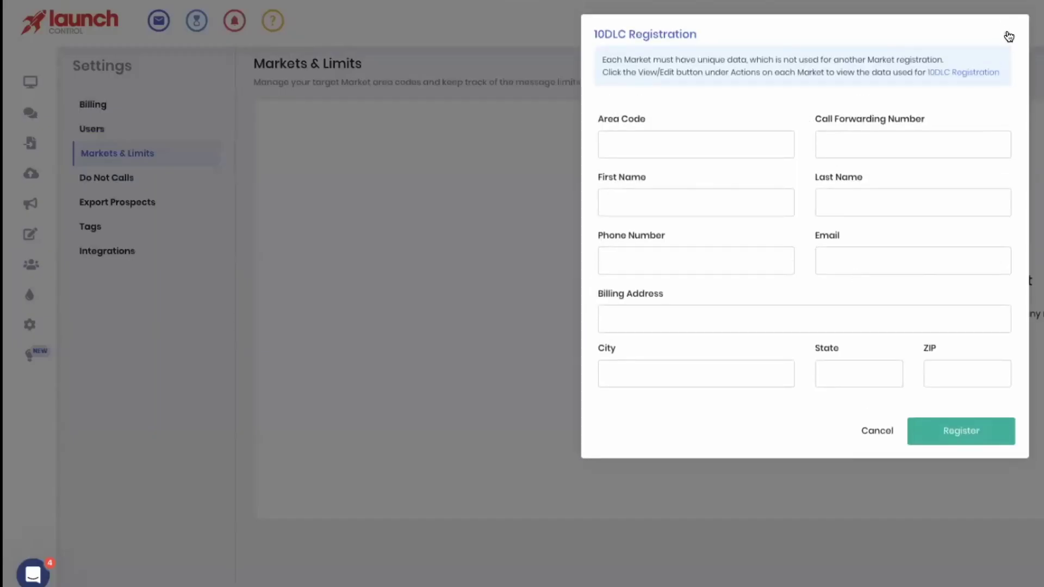
left_click(1008, 37)
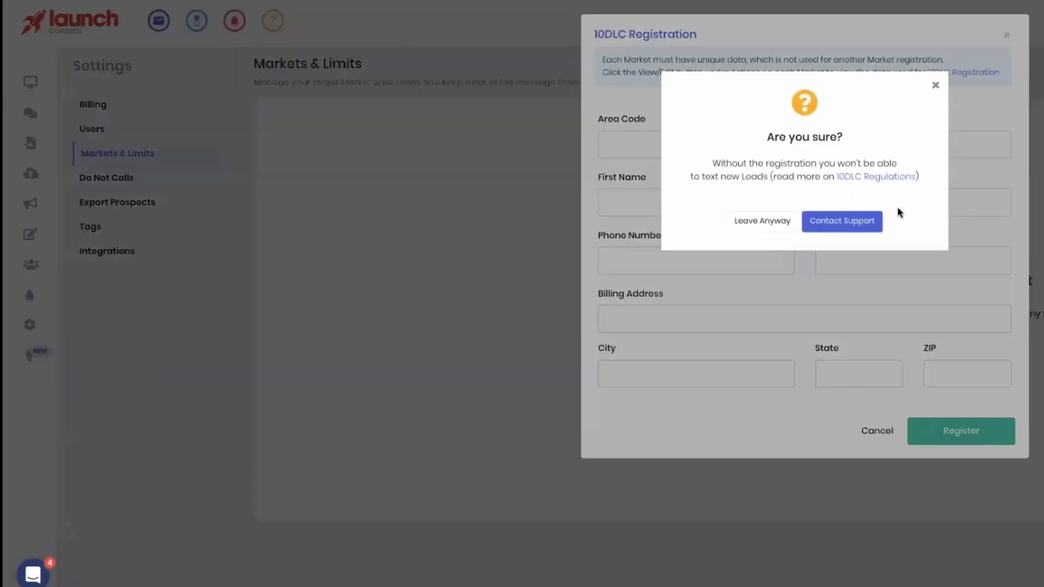
left_click(762, 222)
mouse_move(37, 187)
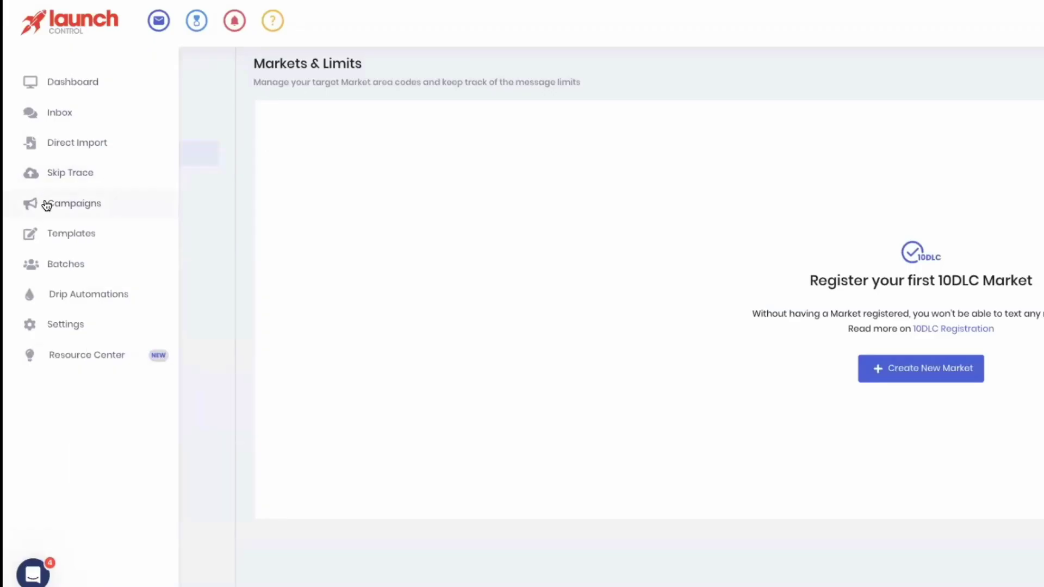
left_click(46, 205)
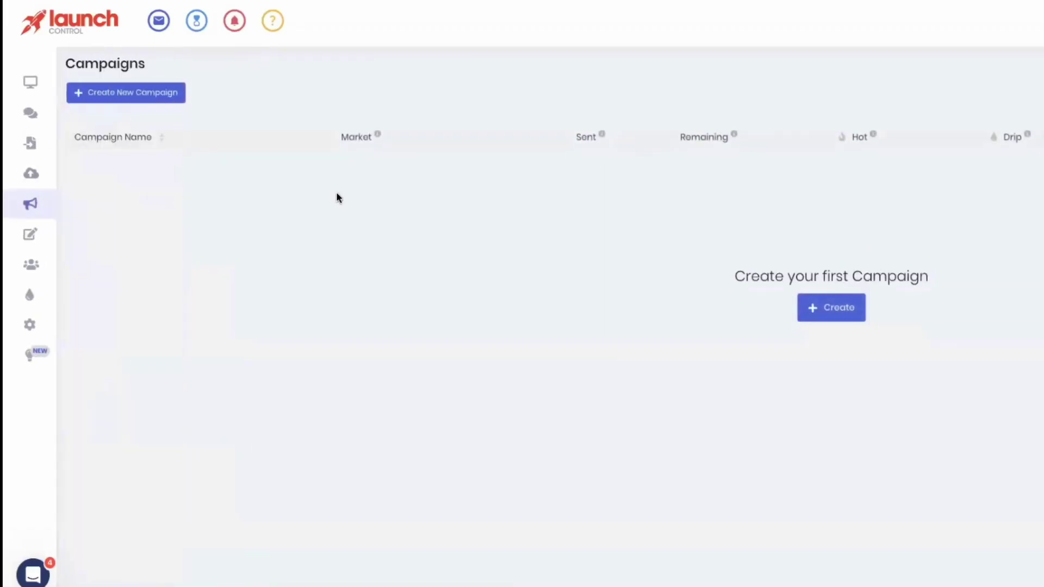
- Review the Direct Import page for lists with phone numbers and return to the Campaigns page
mouse_move(38, 174)
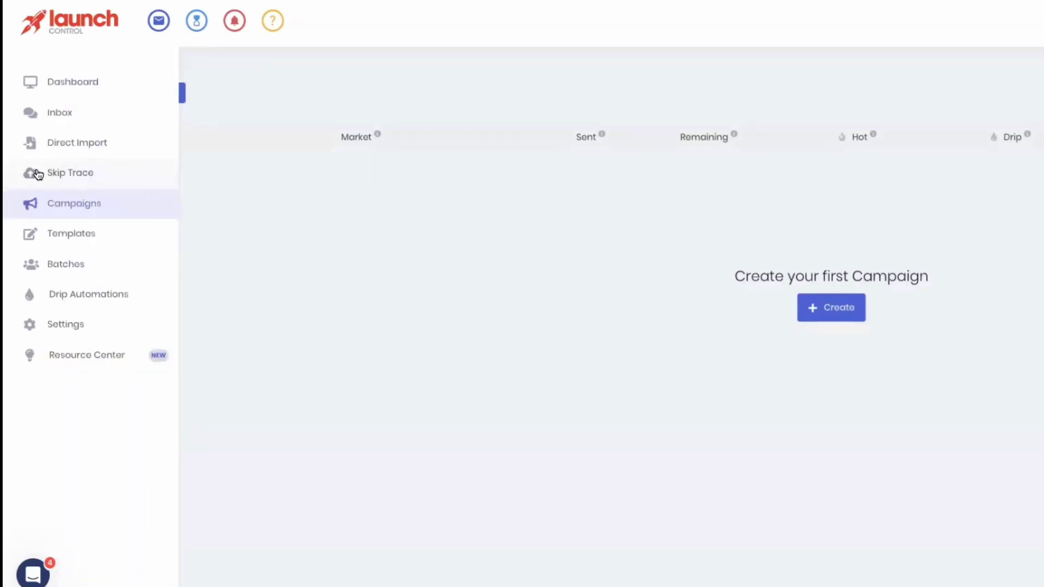
left_click(72, 145)
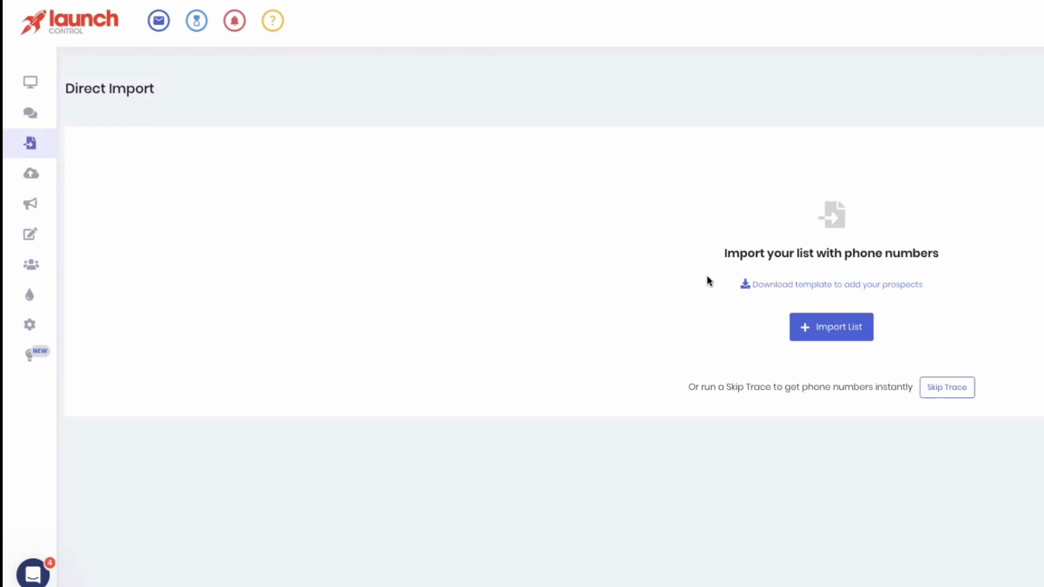
left_click(28, 207)
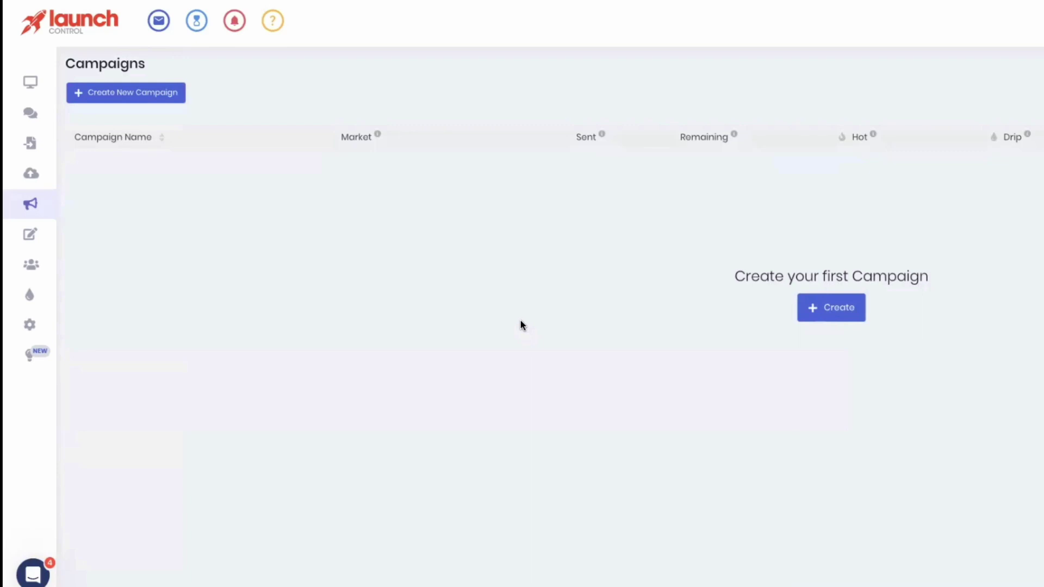
- View the Quick Replies and Initial Messages templates and open the form for a new initial message template
left_click(33, 234)
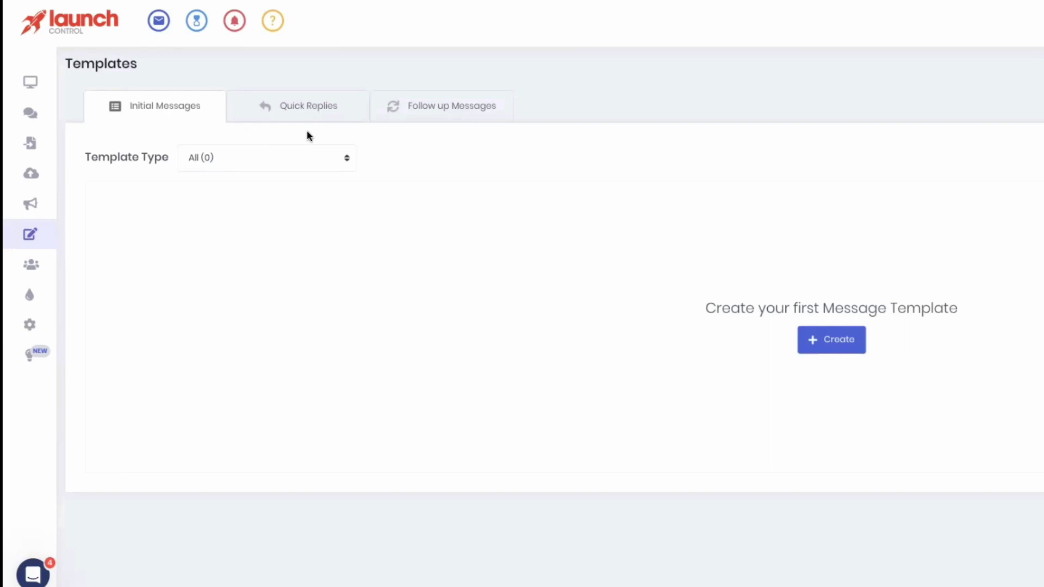
left_click(304, 113)
left_click(174, 114)
left_click(840, 341)
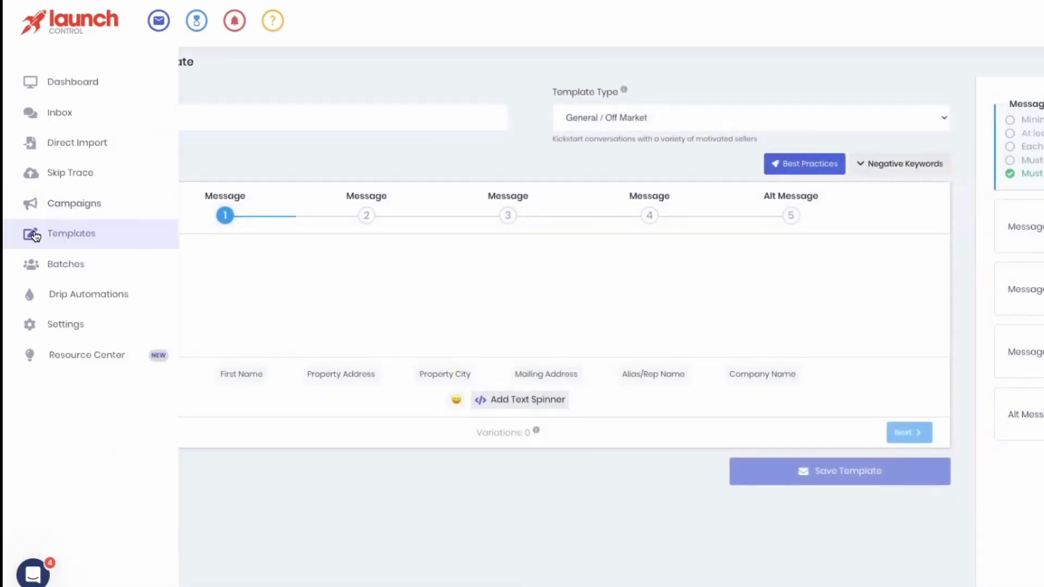
- Leave the new template form and look through the Quick Replies and Follow up Messages templates
left_click(36, 235)
left_click(285, 111)
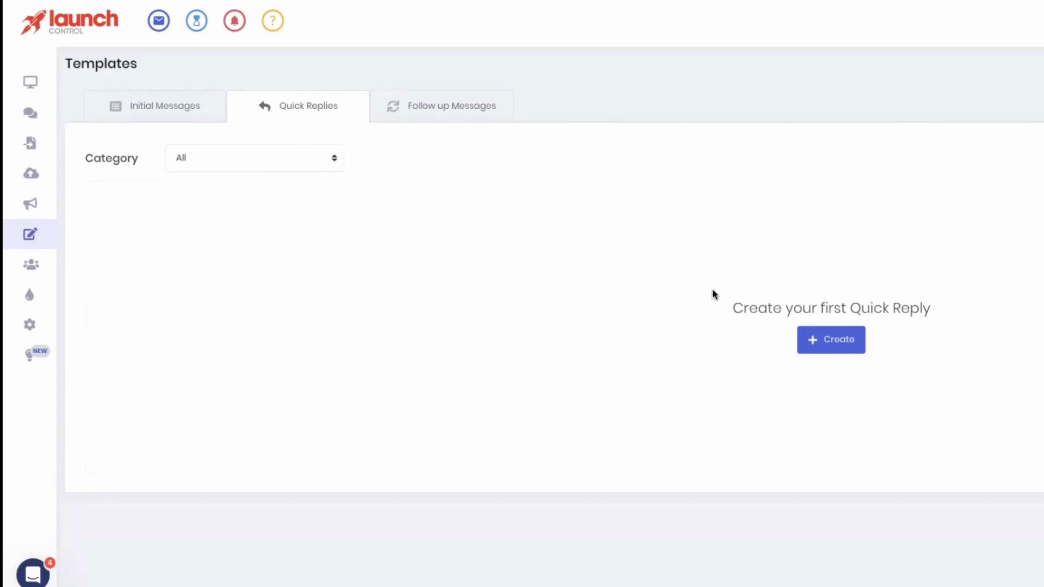
left_click(428, 111)
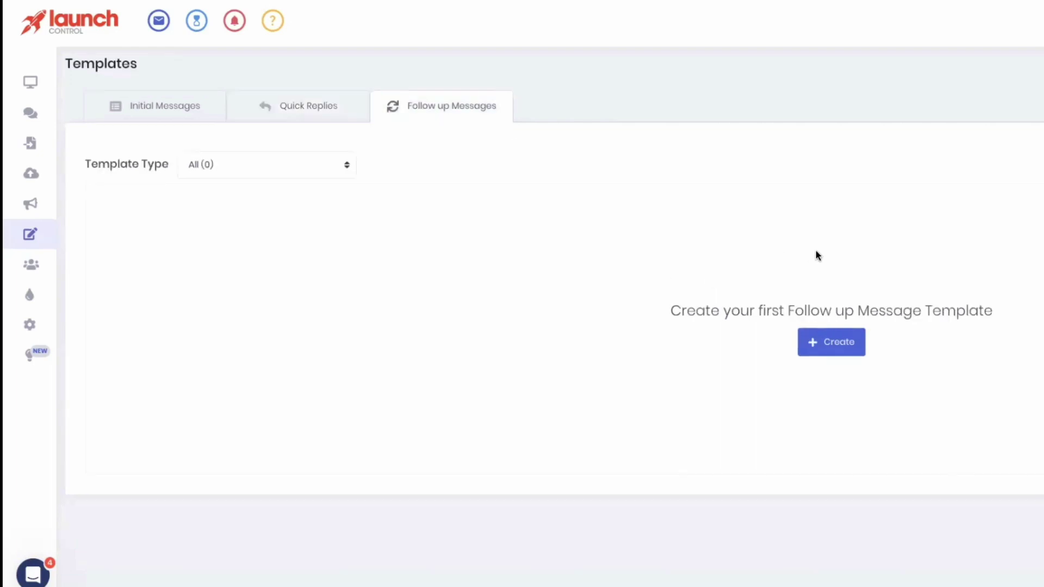
left_click(331, 104)
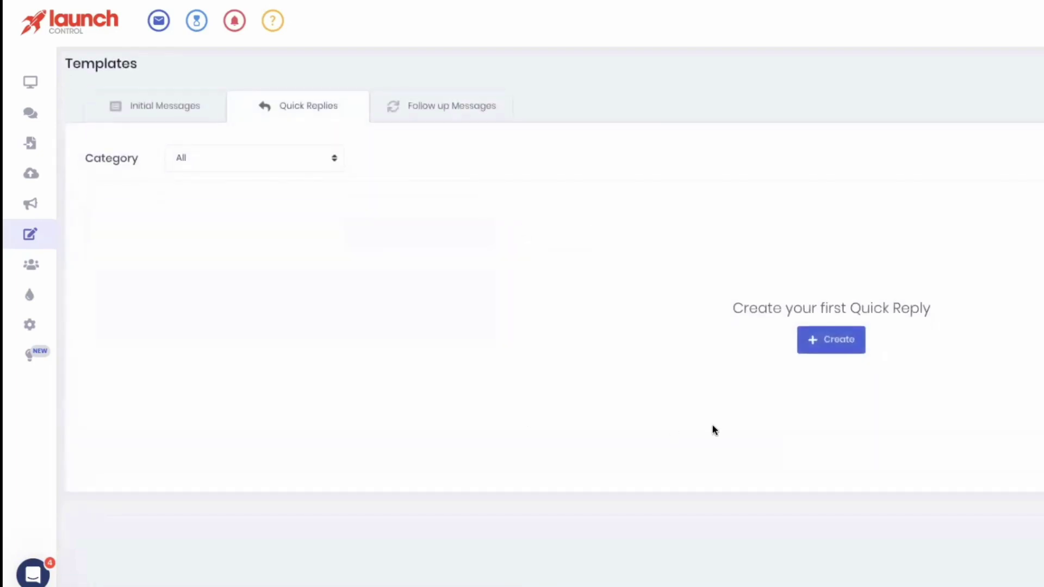
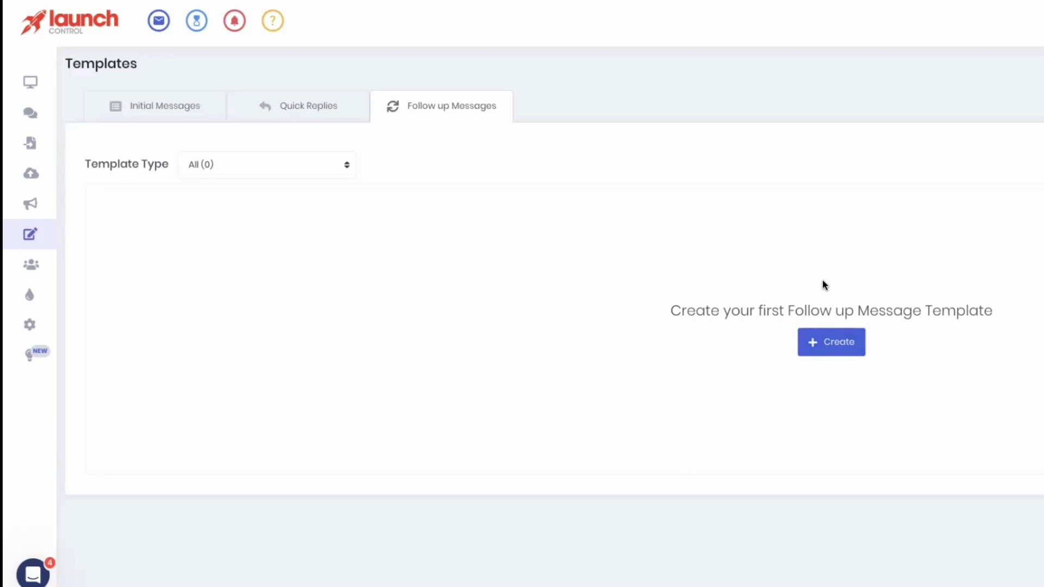
- Revisit the Campaigns page and go back through the template categories to Follow up Messages
left_click(54, 203)
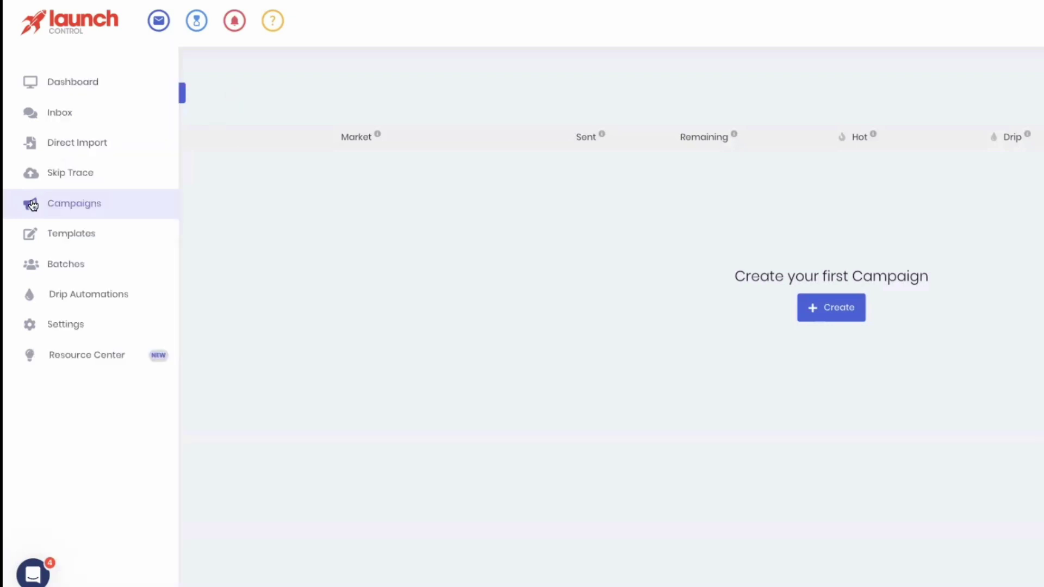
left_click(31, 239)
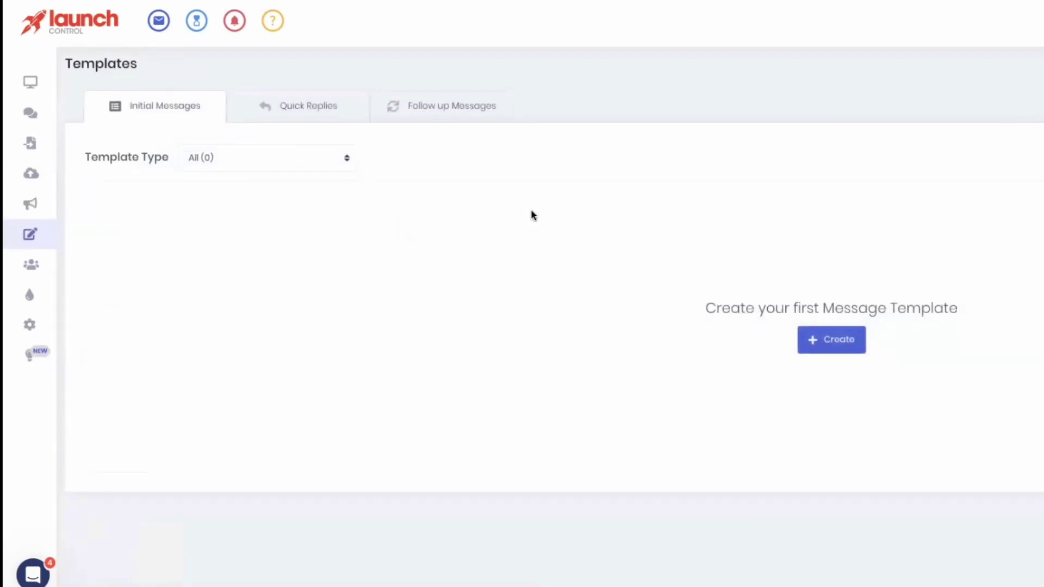
left_click(349, 109)
left_click(450, 118)
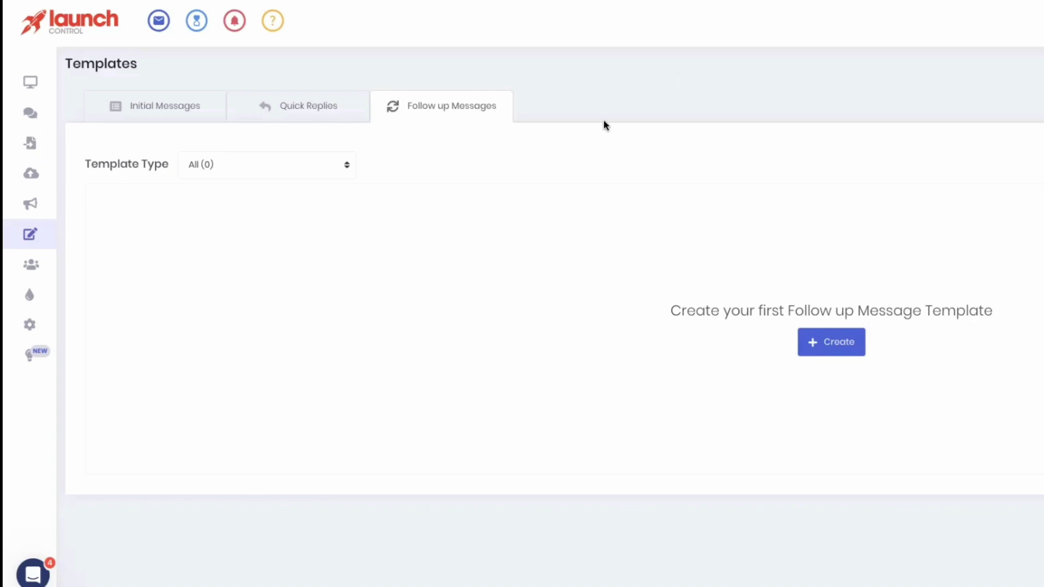
- Start creating a new drip automation from the Drip Automations page
mouse_move(37, 295)
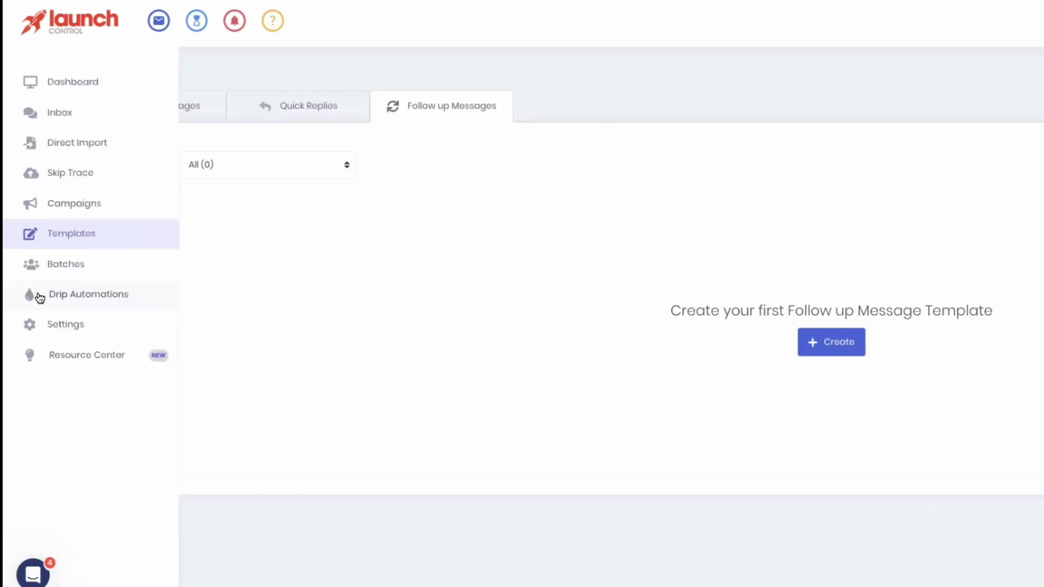
left_click(68, 299)
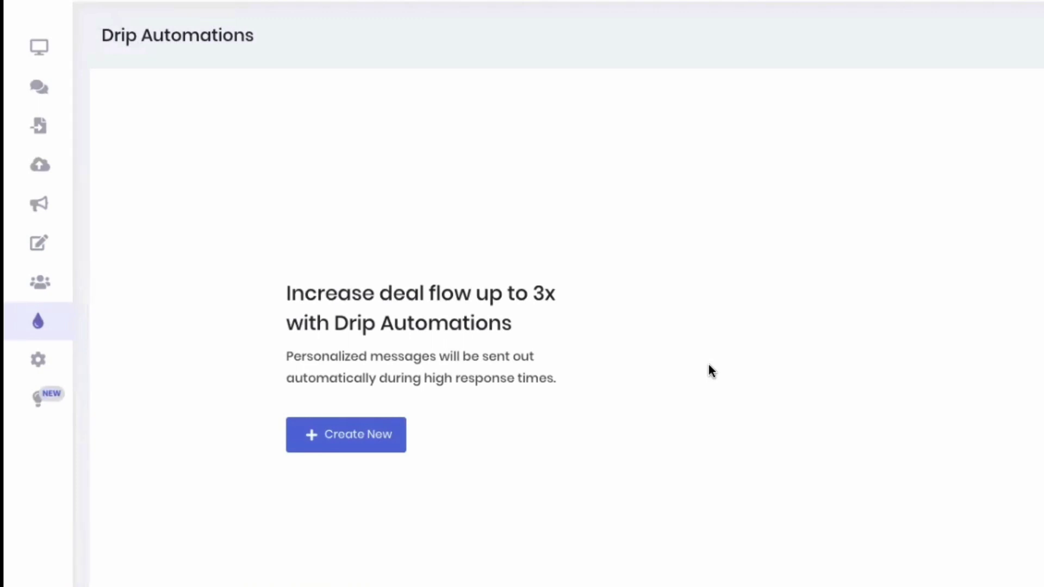
left_click(374, 432)
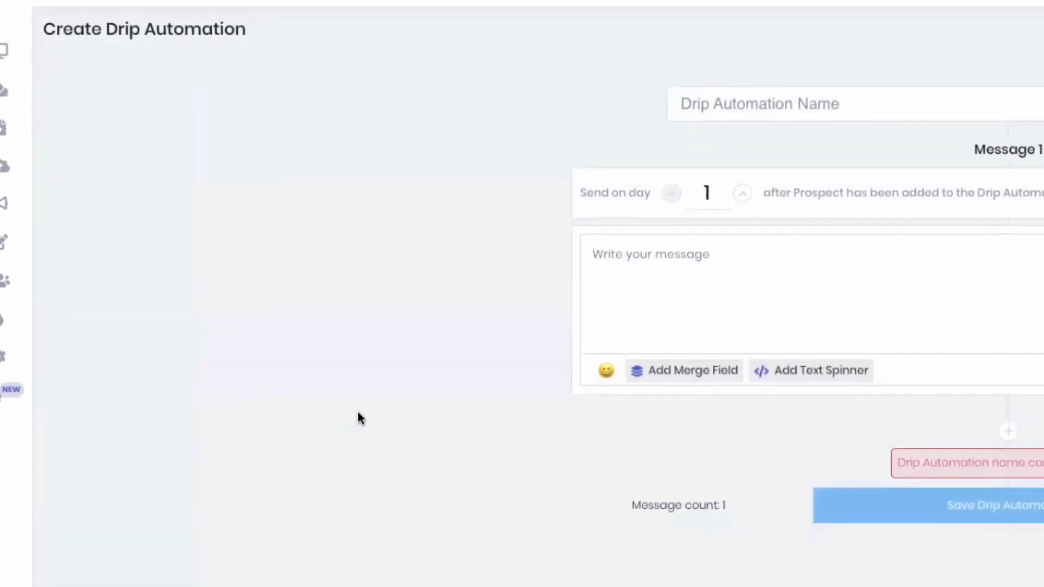
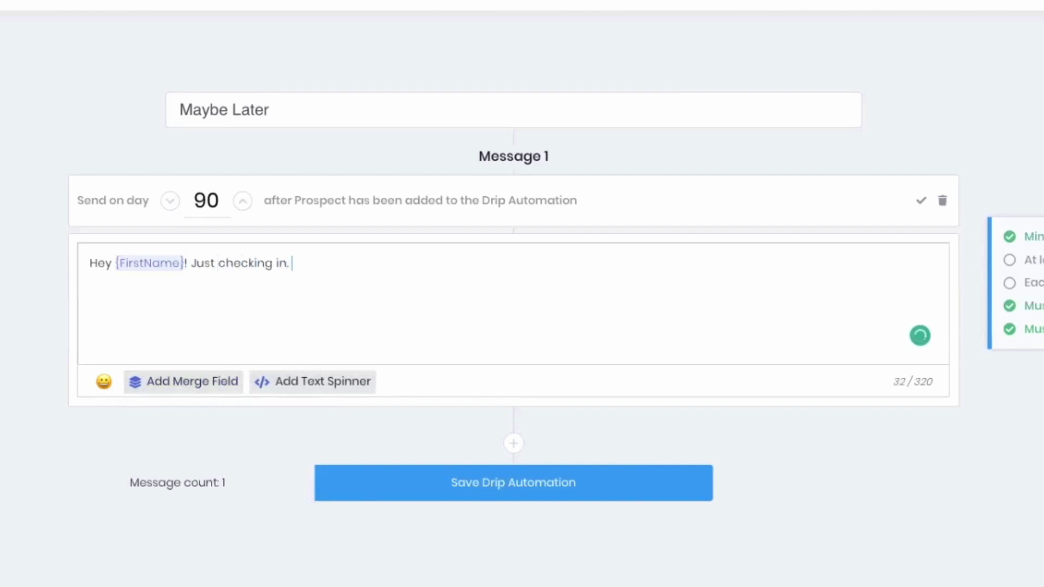
- Extend Message 1 with "Still interested in talking about your lot?" and a smiling emoji at its end
type("Still interested in ")
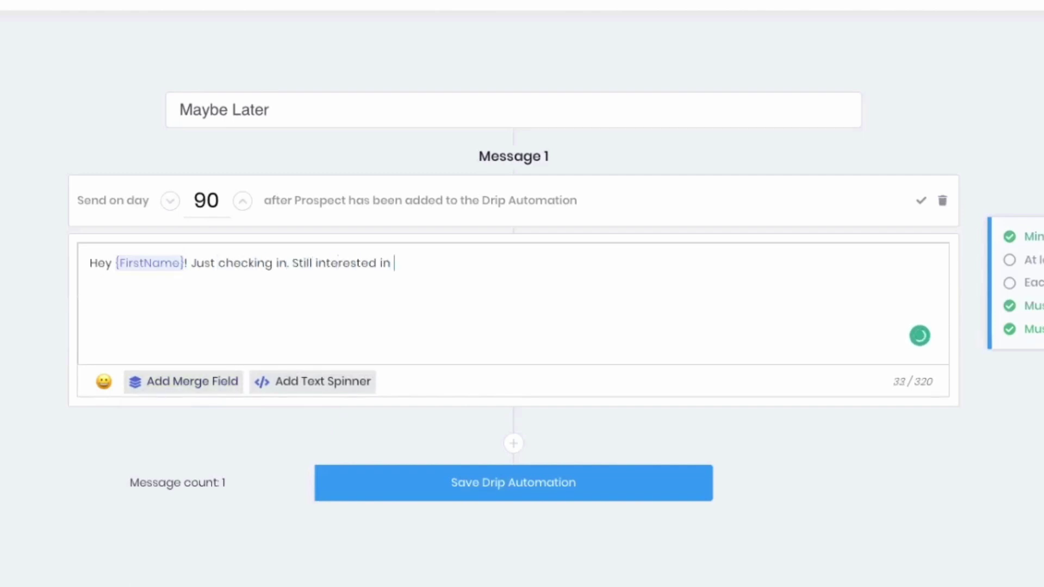
type("talking about your lot?")
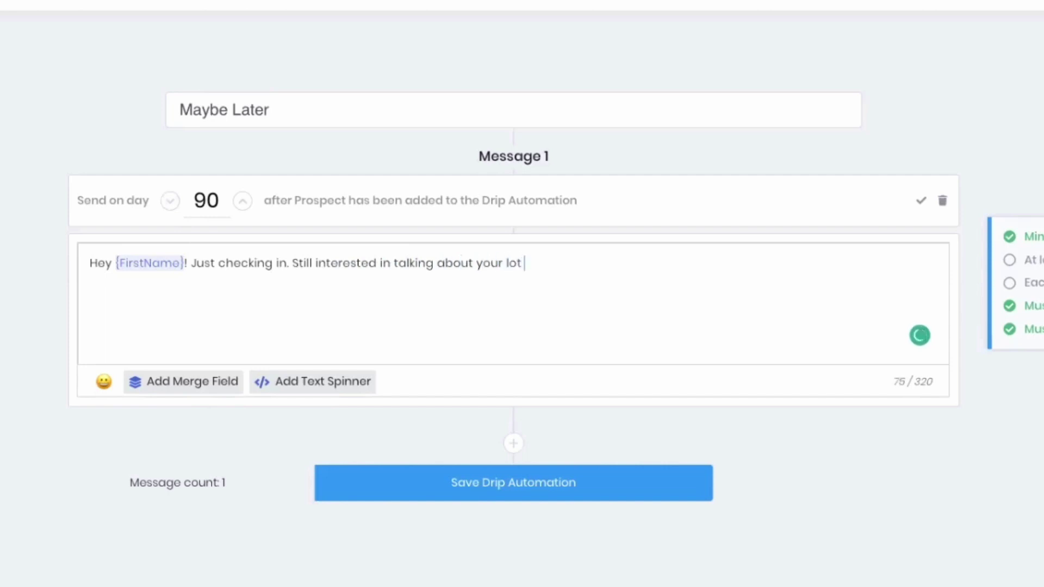
left_click(107, 384)
left_click(147, 220)
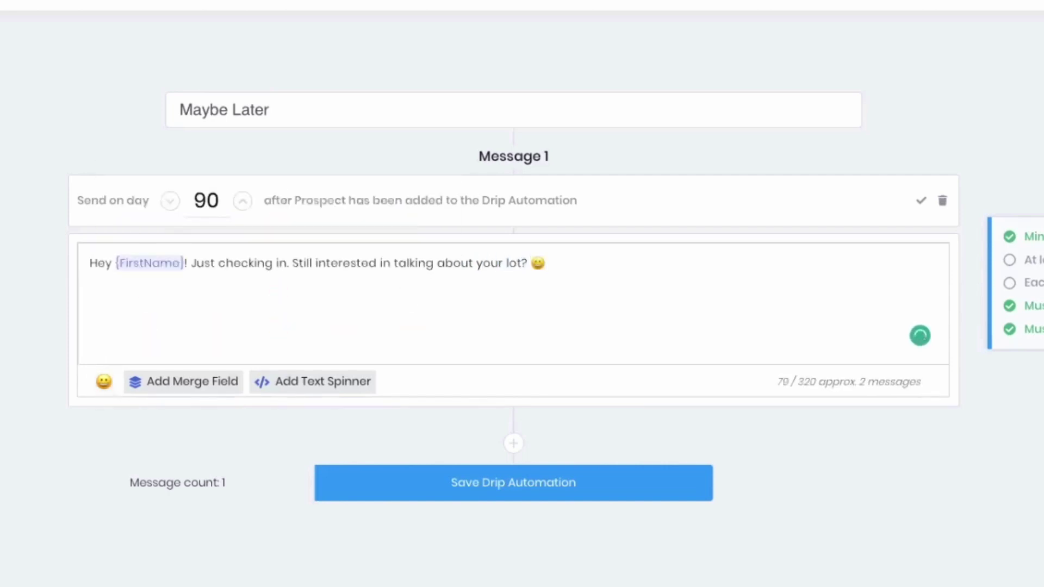
- Turn "interested in" in Message 1 into the text spinner "[interested in/open to/want to]"
left_click(527, 263)
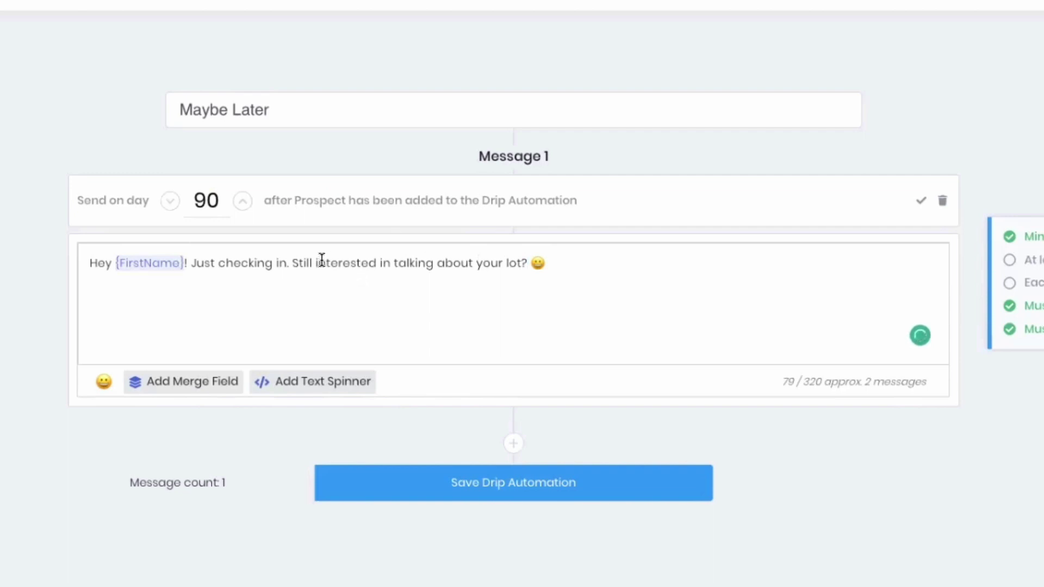
left_click(317, 264, "shift")
key("BackSpace")
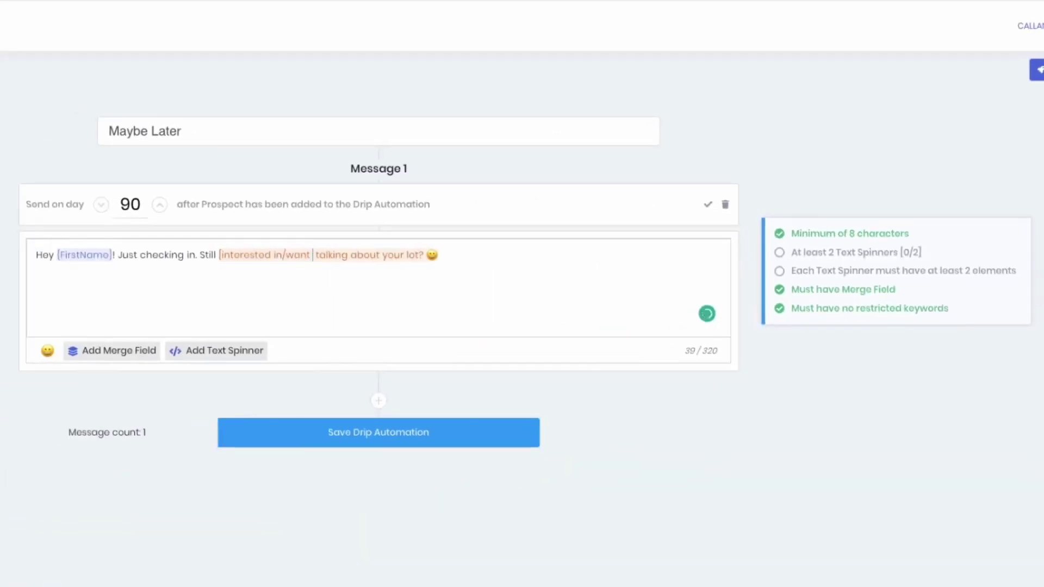
key("BackSpace")
key("BackSpace")
key("BackSpace")
key("BackSpace")
key("BackSpace")
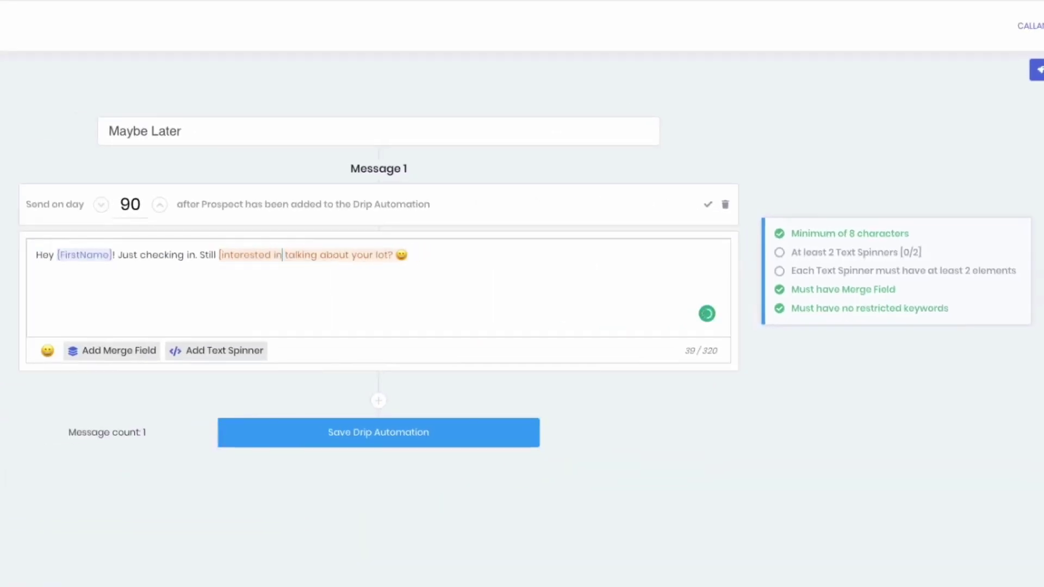
type("/open to/")
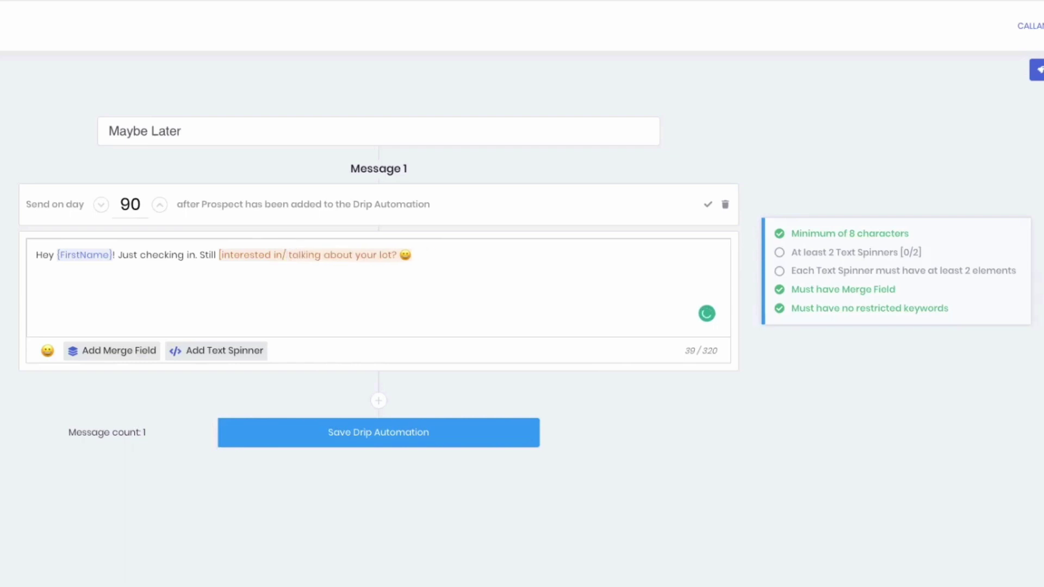
type("want ")
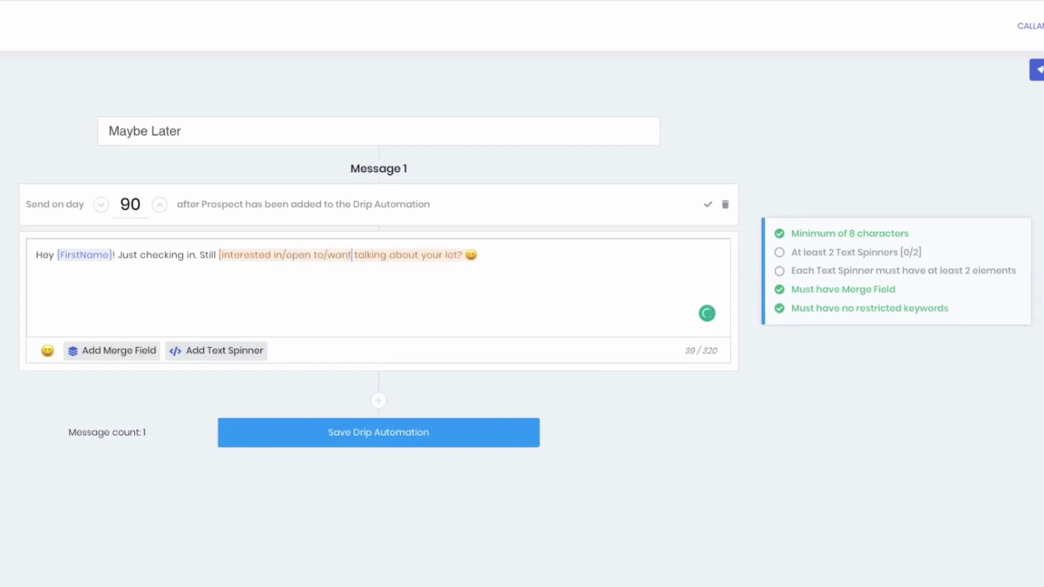
type("to]")
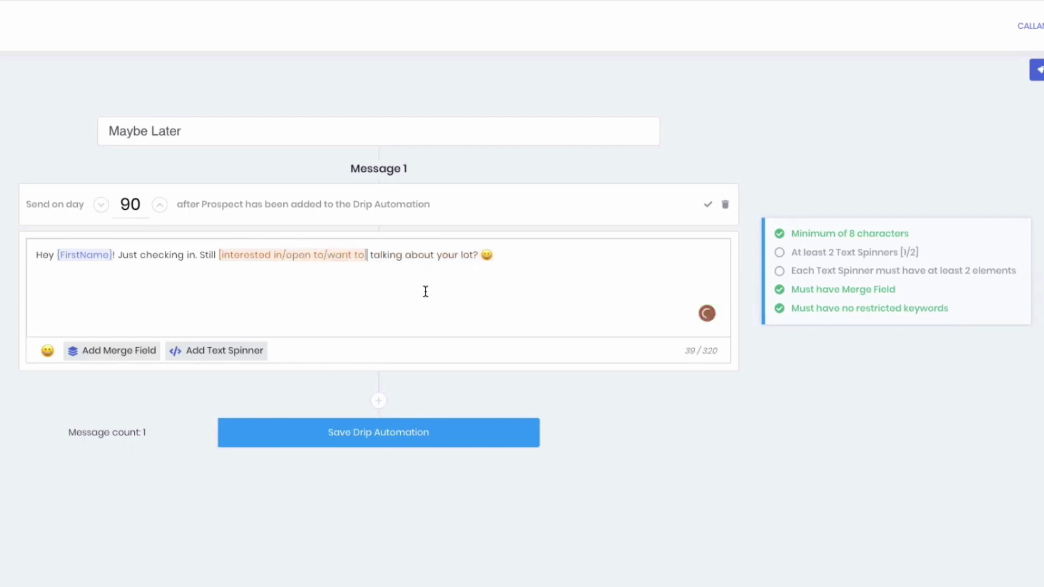
- Replace the word "talking" in Message 1 with "chatting"
left_click(403, 254)
key("BackSpace")
key("BackSpace")
key("BackSpace")
key("BackSpace")
key("BackSpace")
key("BackSpace")
key("BackSpace")
key("BackSpace")
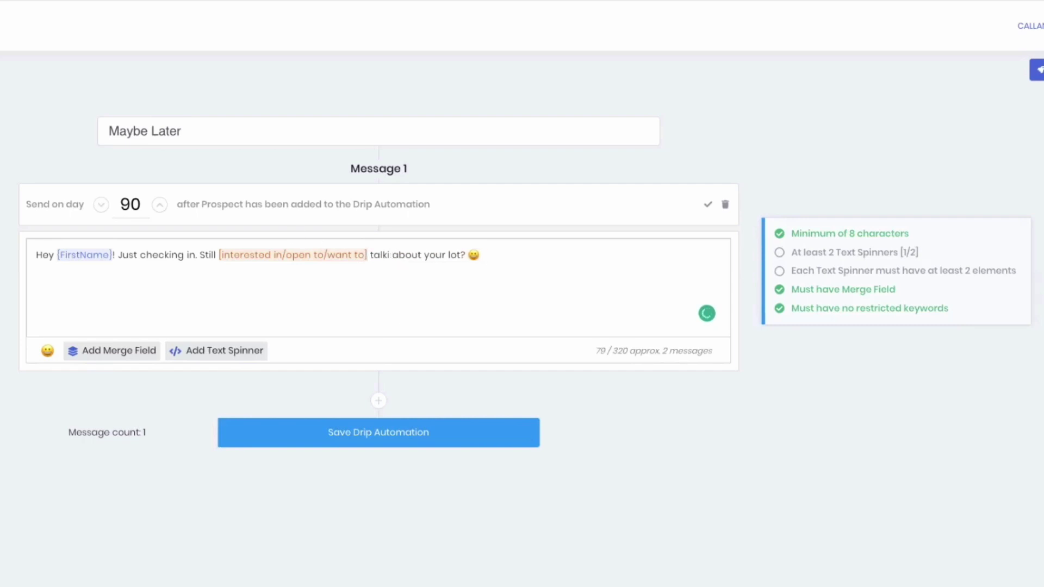
type("chat")
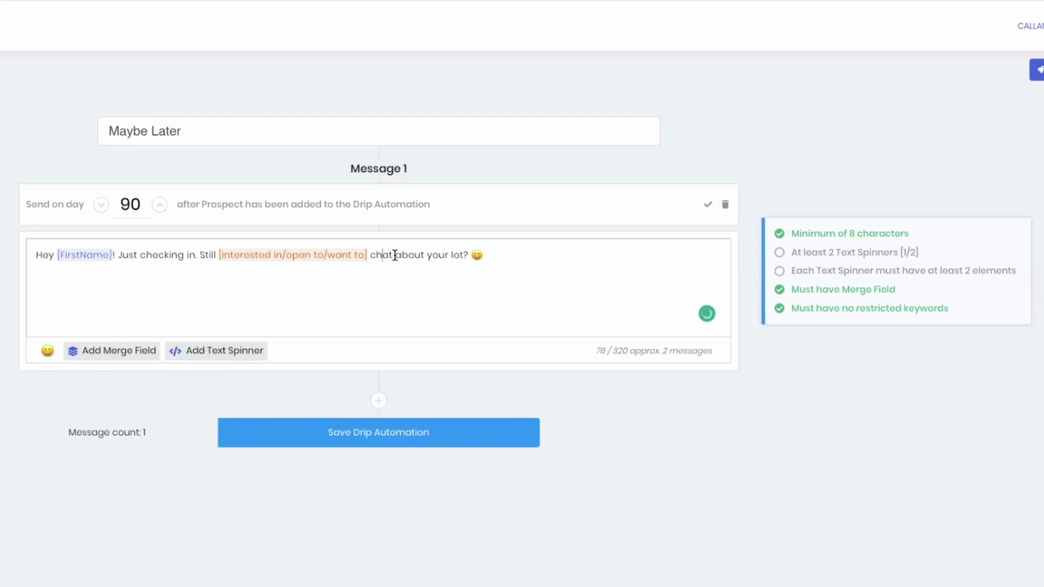
type("ting")
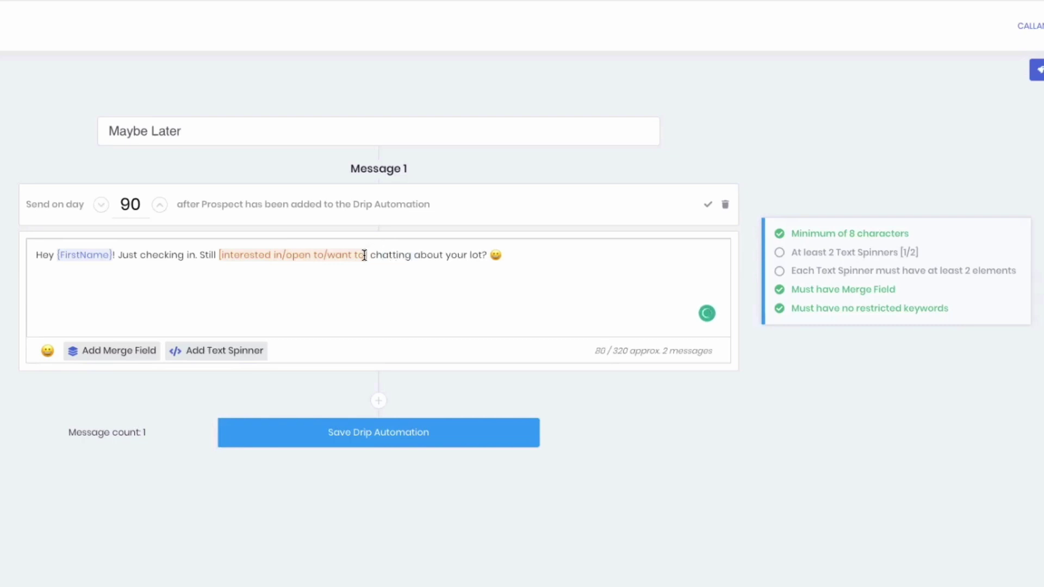
- Remove the "want to" option from the text spinner, leaving "[interested in/open to]"
left_click(364, 255)
key("BackSpace")
key("BackSpace")
key("BackSpace")
key("BackSpace")
key("BackSpace")
key("BackSpace")
key("BackSpace")
key("BackSpace")
key("BackSpace")
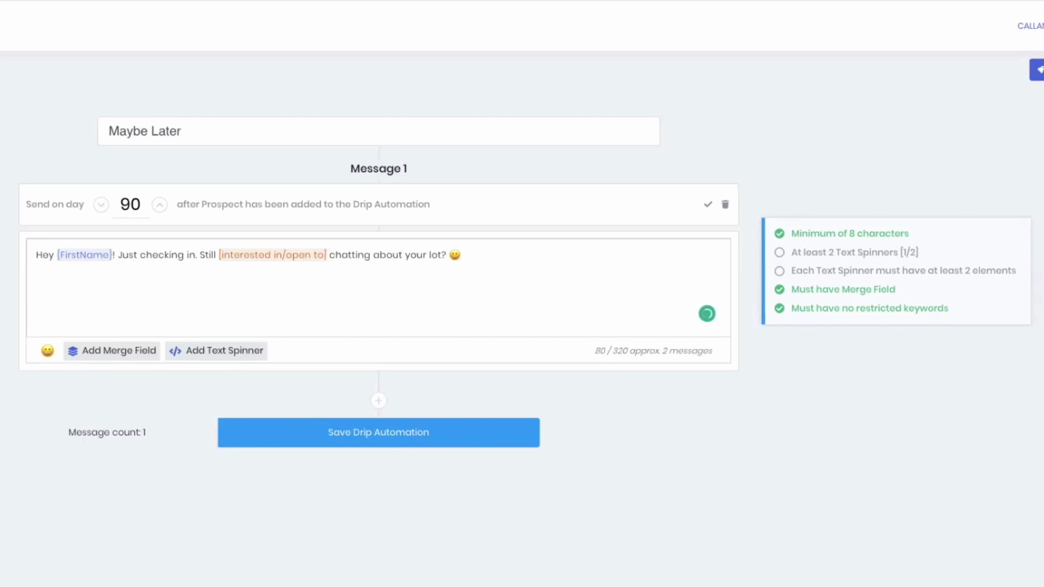
type("o")
left_click(368, 255)
left_click(791, 249)
left_click(278, 202)
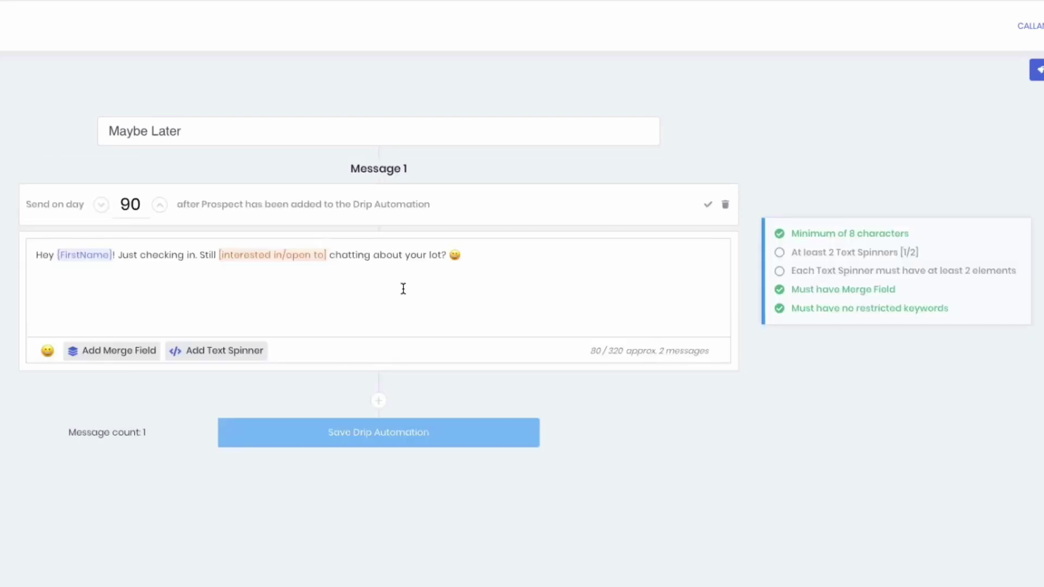
- Turn "checking in" in Message 1 into the text spinner "[checking in/reaching out]"
left_click(139, 255)
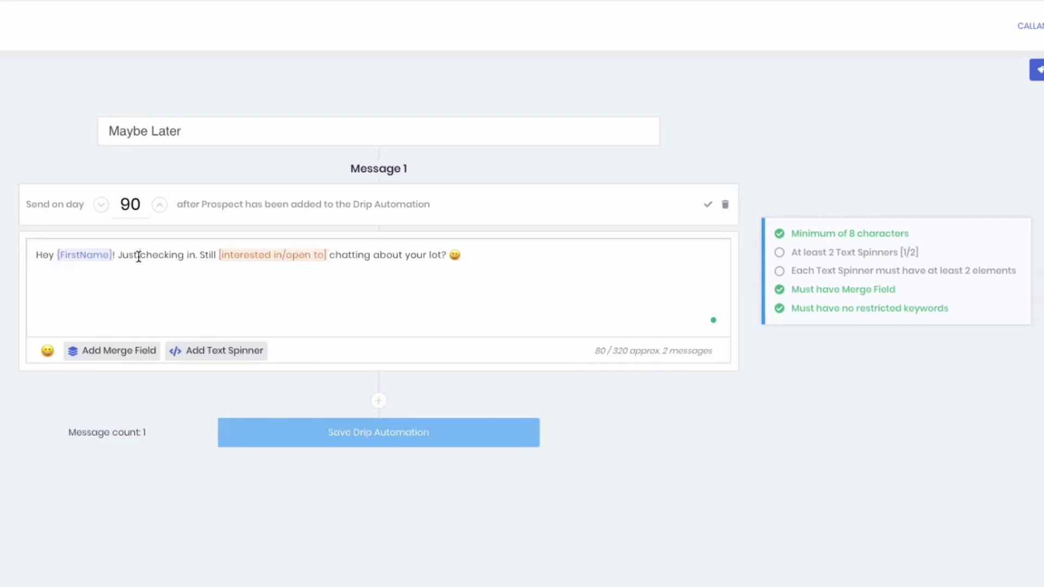
type("[")
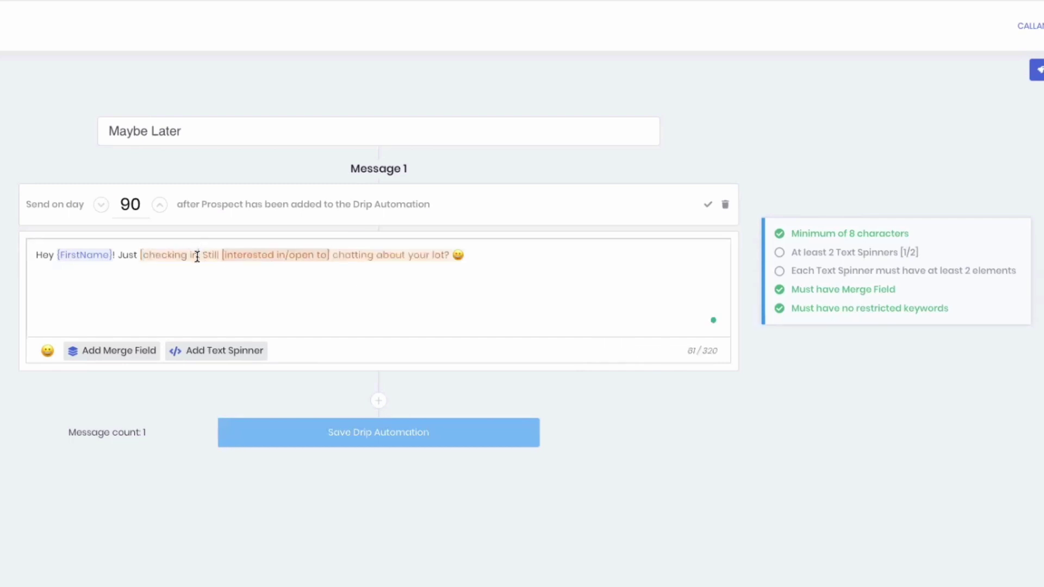
left_click(198, 256)
type("/reaching out]")
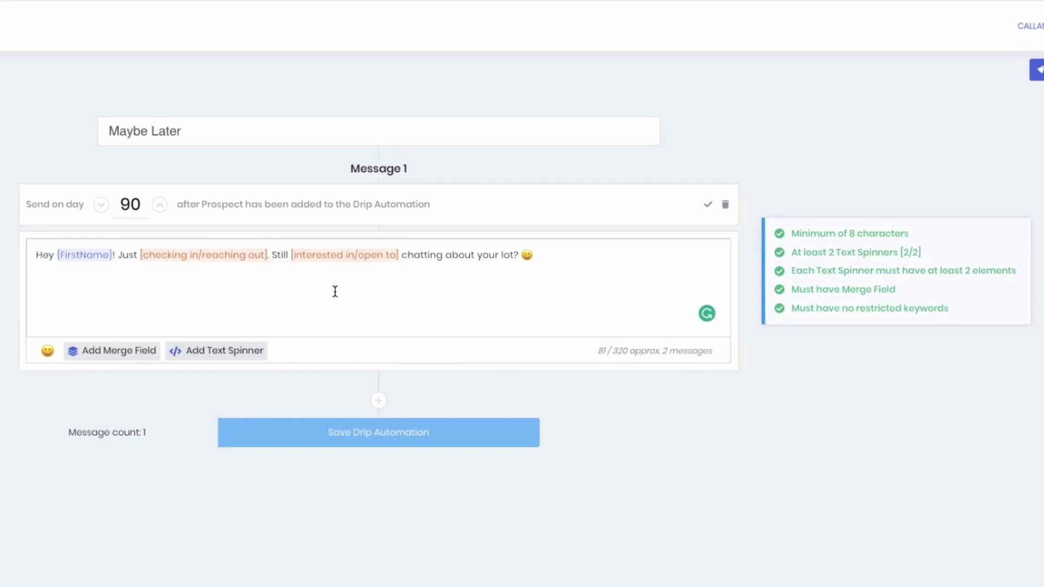
key("ctrl+a")
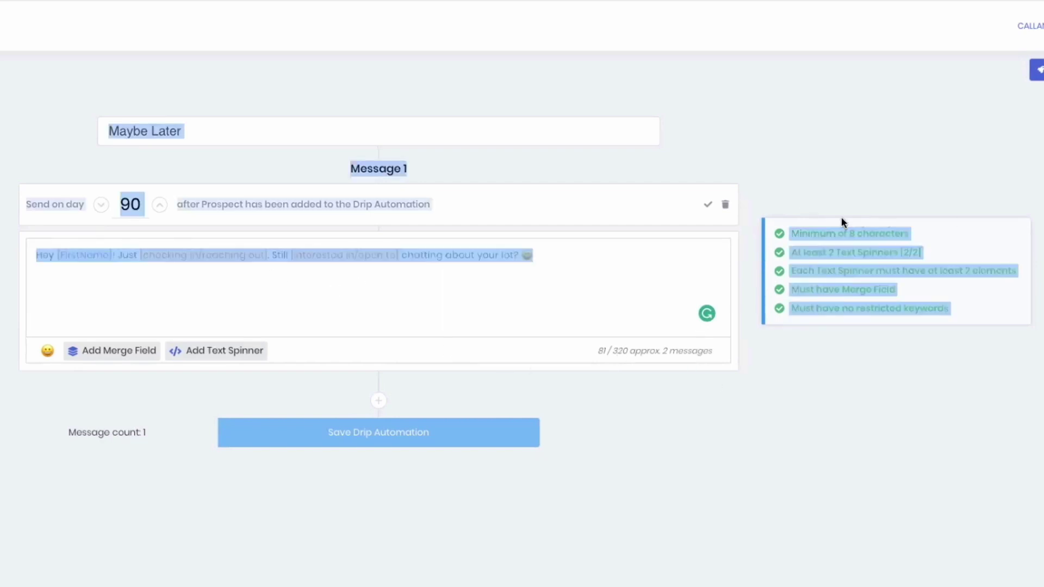
left_click(434, 268)
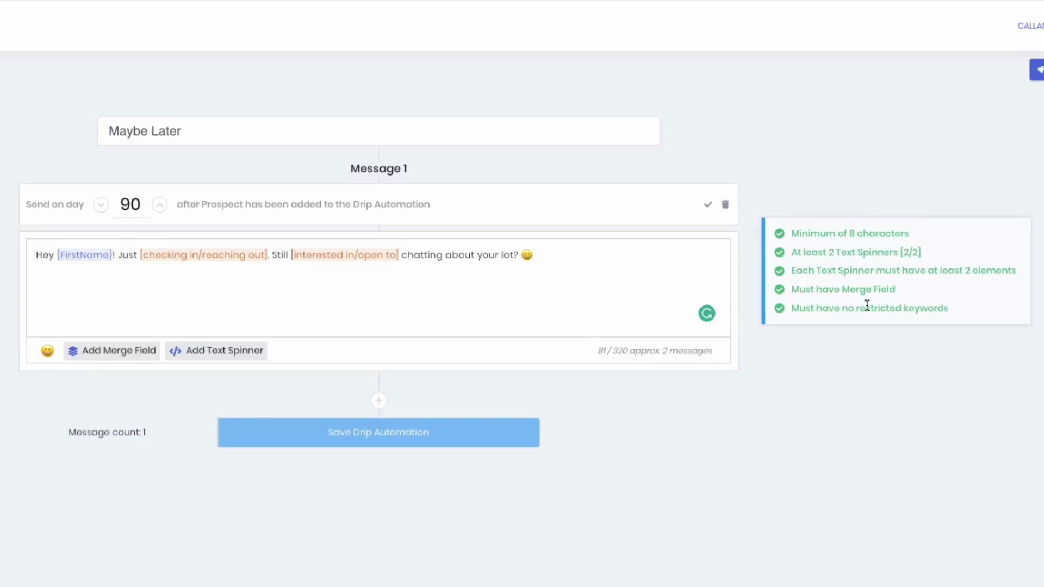
- Add a second message to the drip automation and set it to send on day 180
left_click(377, 401)
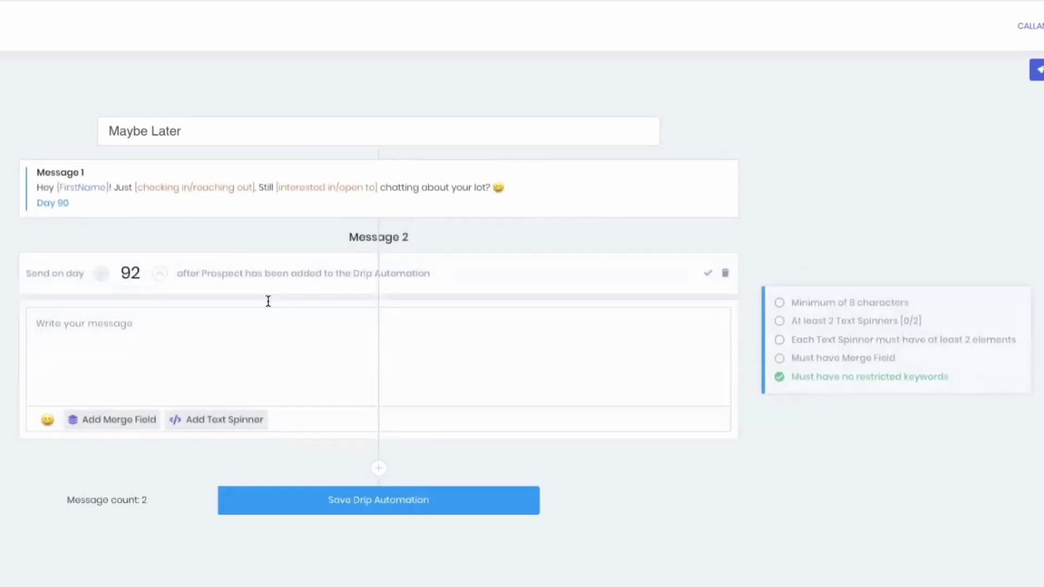
left_click_drag(143, 274, 103, 276)
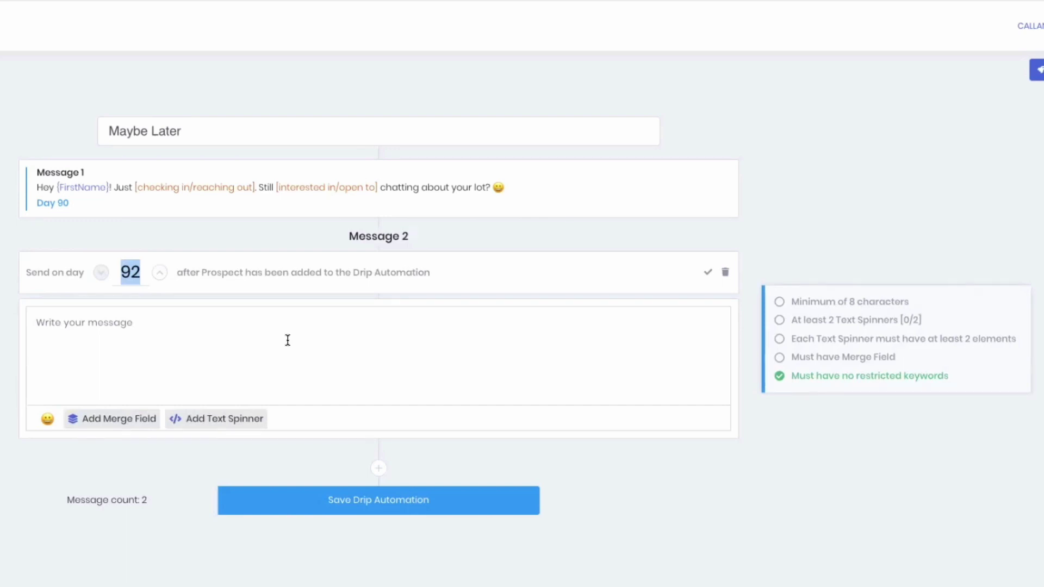
type("180")
- Write "Hey hey! Checking in..." as the text of Message 2 and add two more messages below it
left_click(232, 344)
type("H")
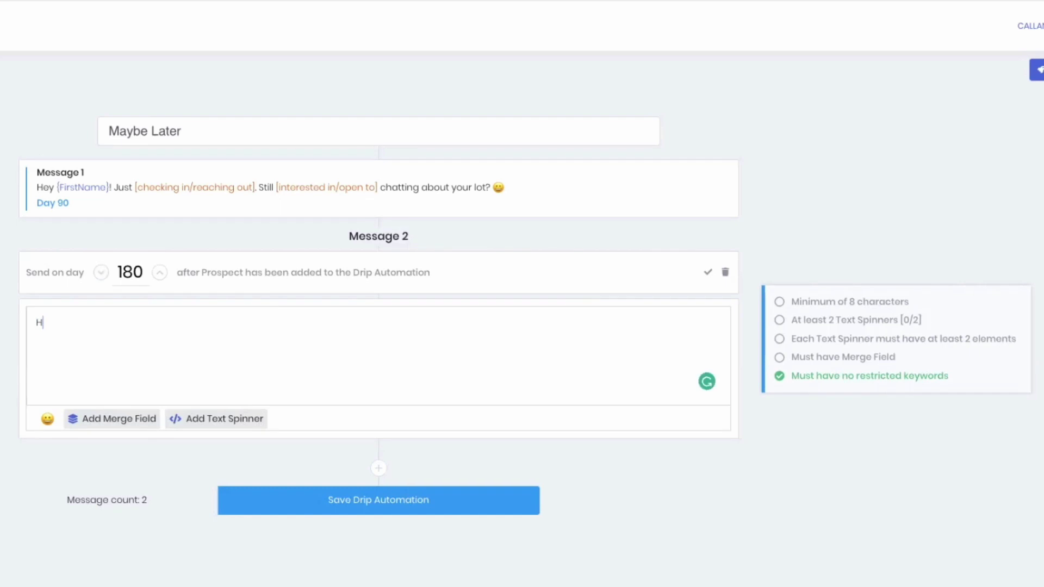
type("ey hey! Checking")
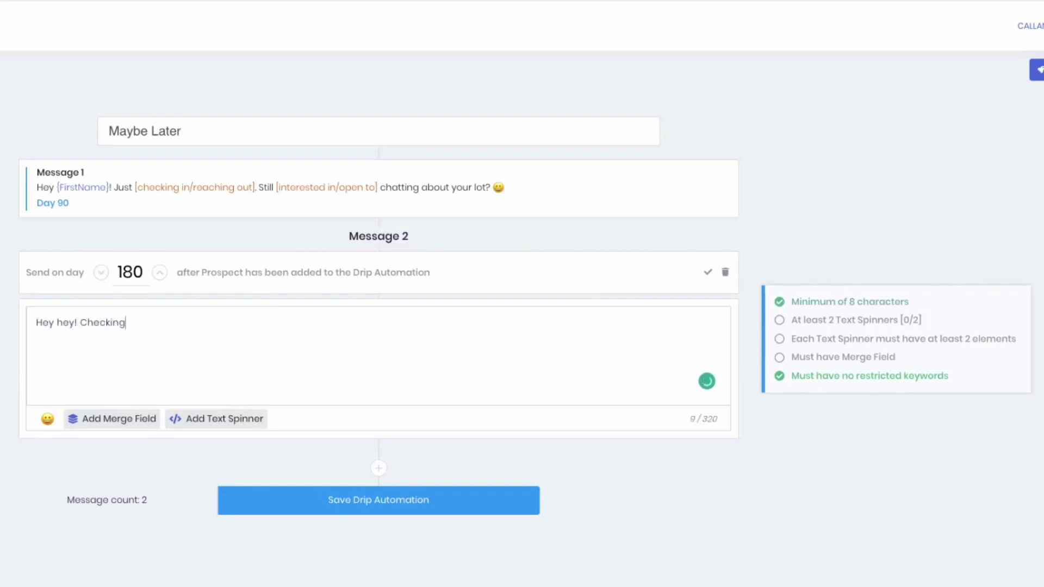
type(" in...")
left_click(379, 468)
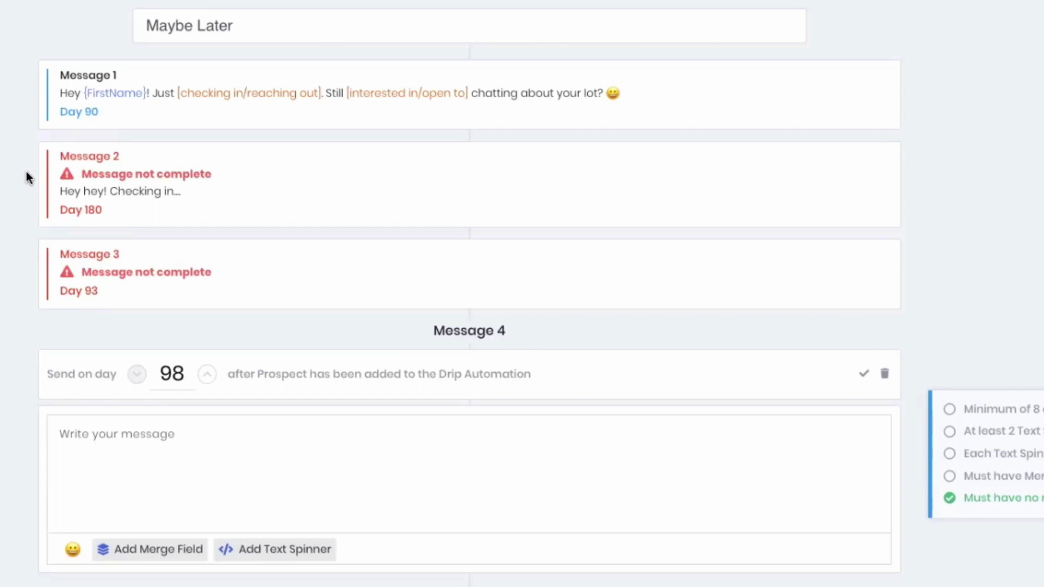
left_click(174, 191)
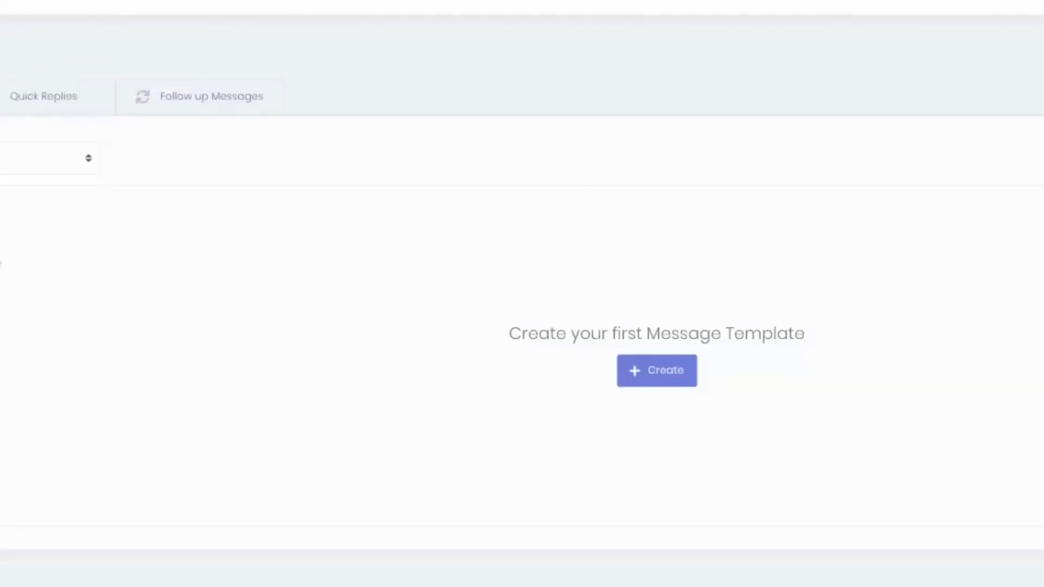
- View the Initial Messages templates and open the Markets & Limits settings
left_click(188, 109)
left_click(0, 102)
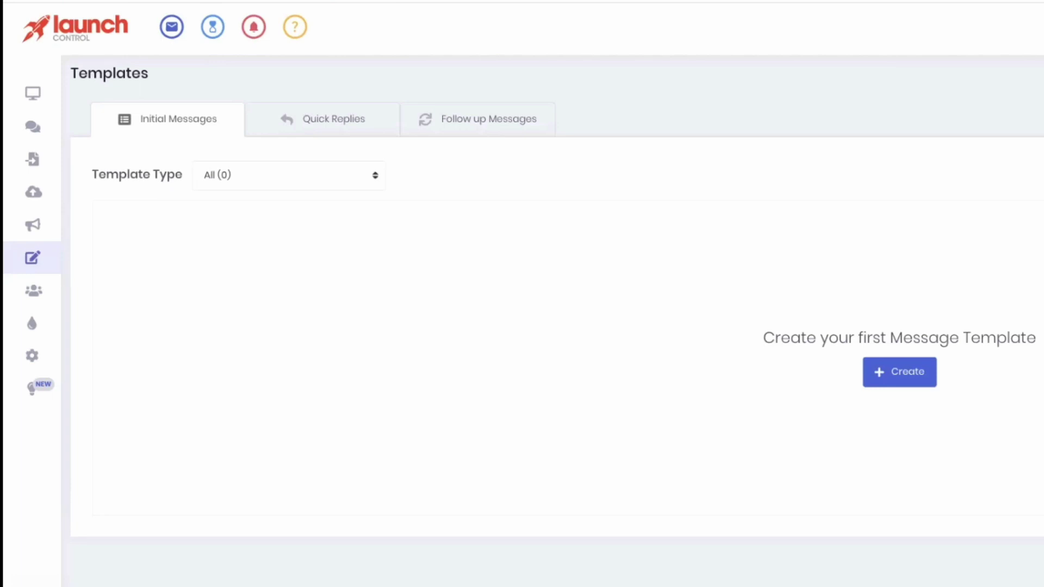
left_click(136, 355)
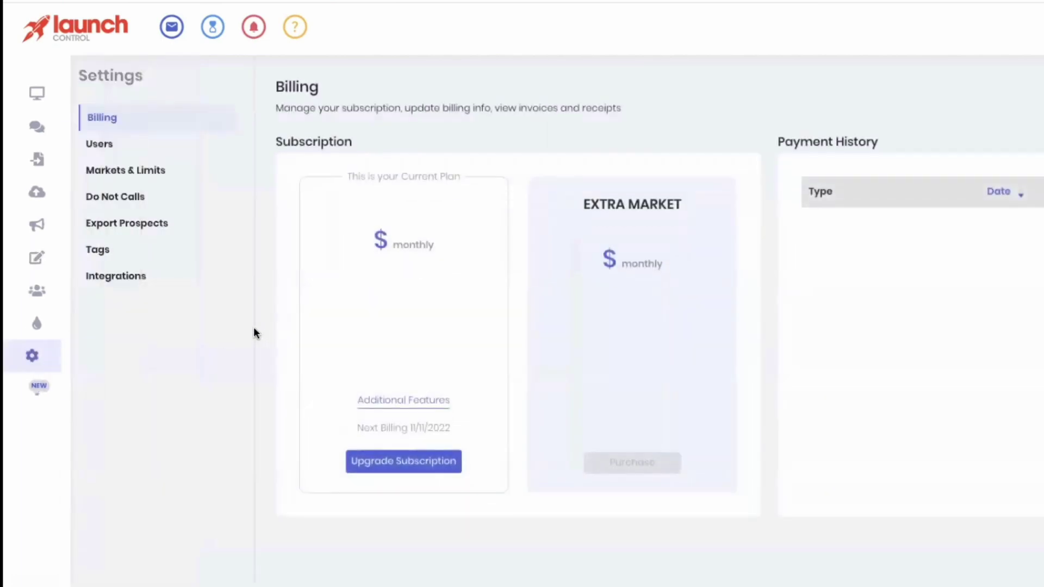
left_click(139, 170)
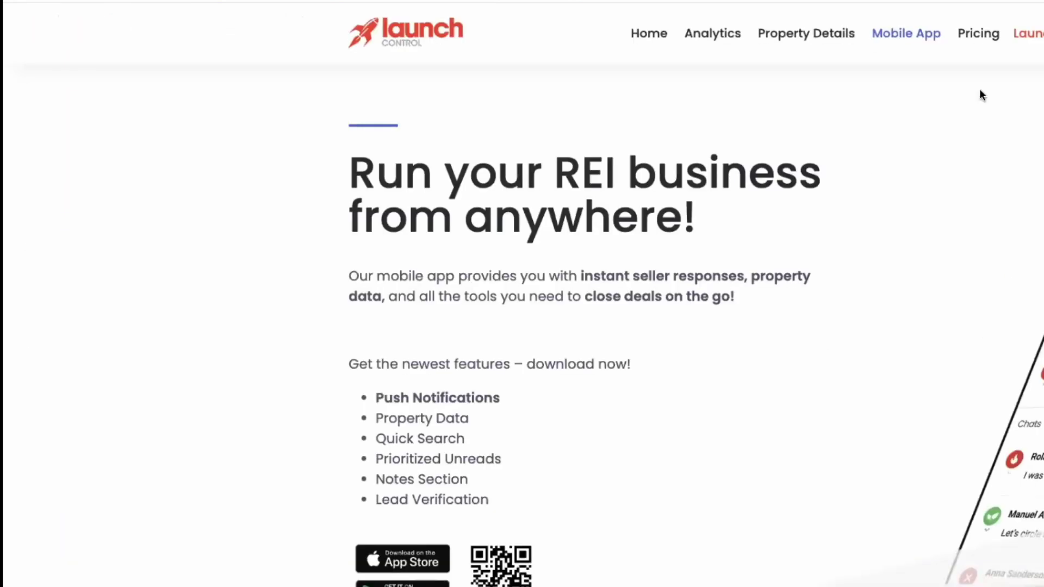
- Open the Pricing page of the Launch Control website
left_click(978, 34)
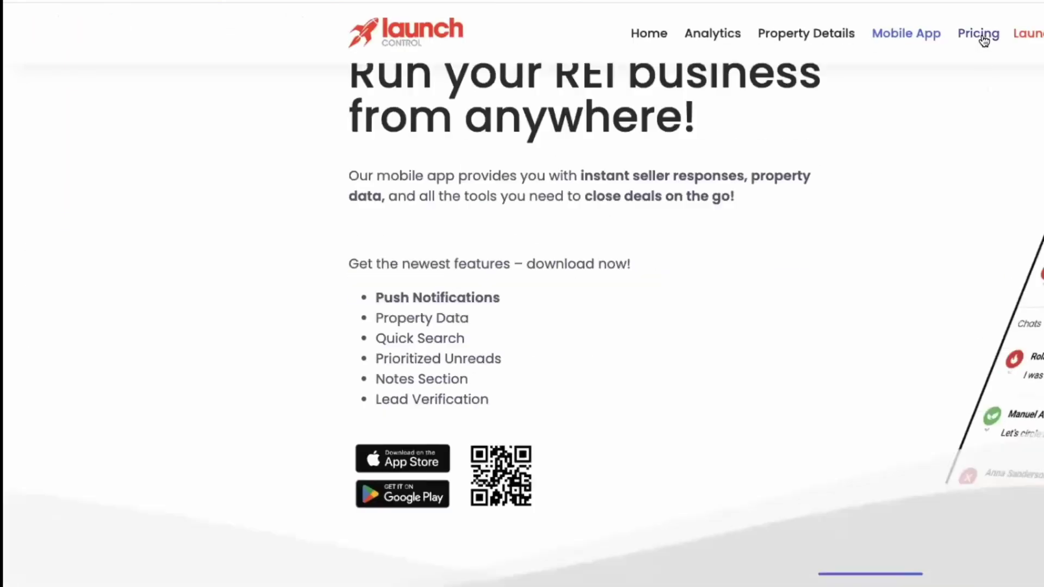